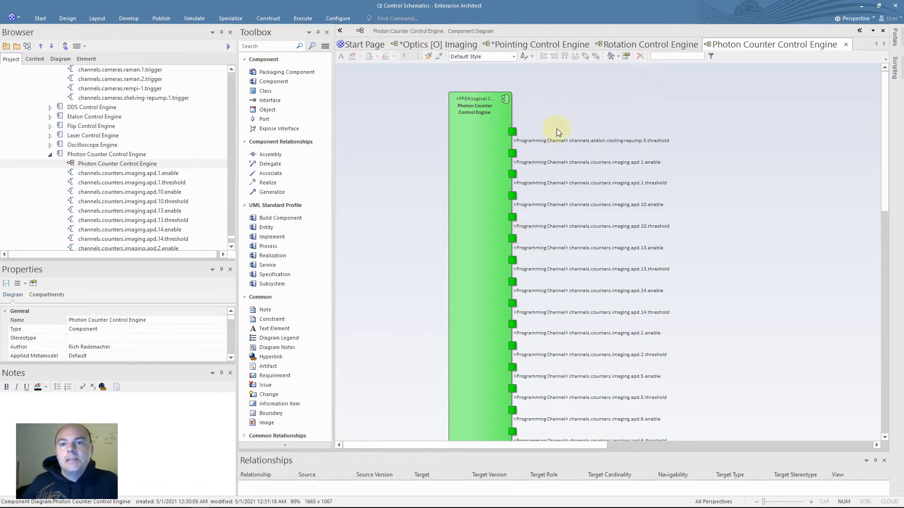
# - Review the programming channel ports on the Photon Counter Control Engine component diagram
pyautogui.scroll(-8, 574, 127)
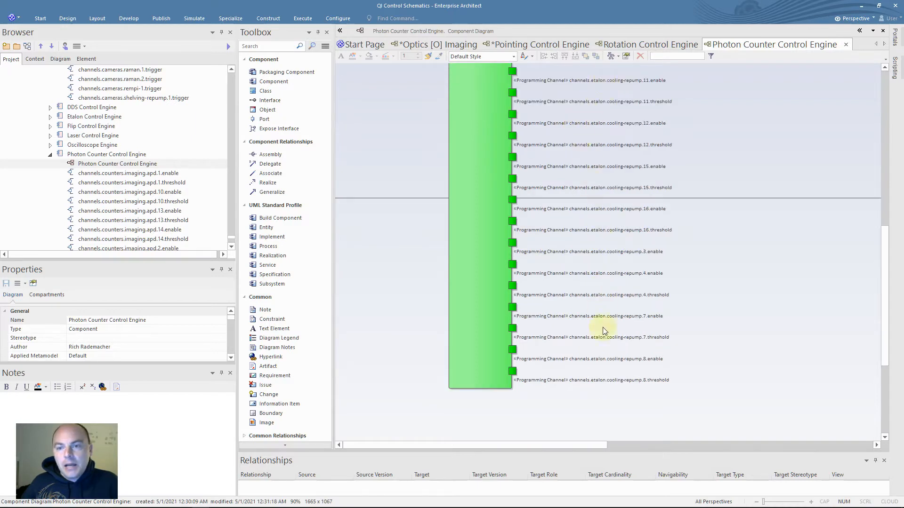
pyautogui.scroll(8, 587, 160)
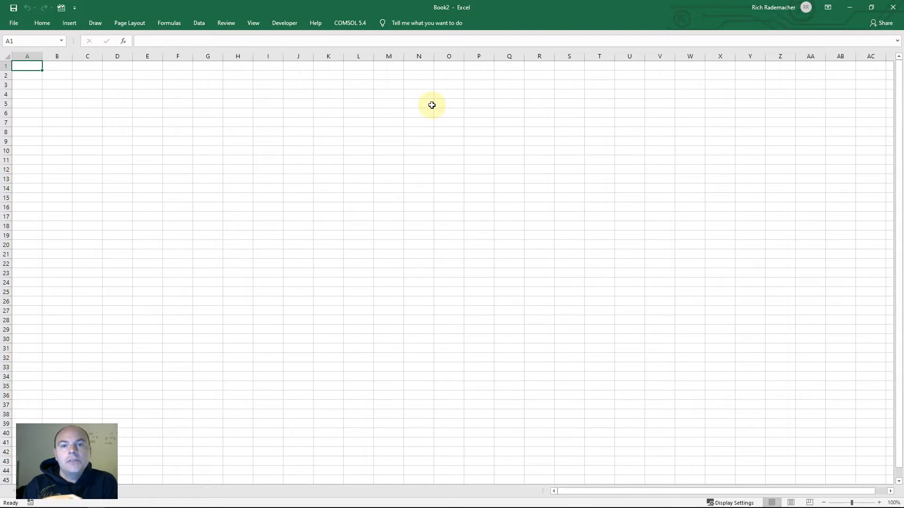
# - Switch to the blank Excel workbook and start a data import from a Microsoft Access database
pyautogui.hotkey('alt', 'Tab')
pyautogui.hotkey('alt', 'Tab')
pyautogui.hotkey('alt', 'Tab')
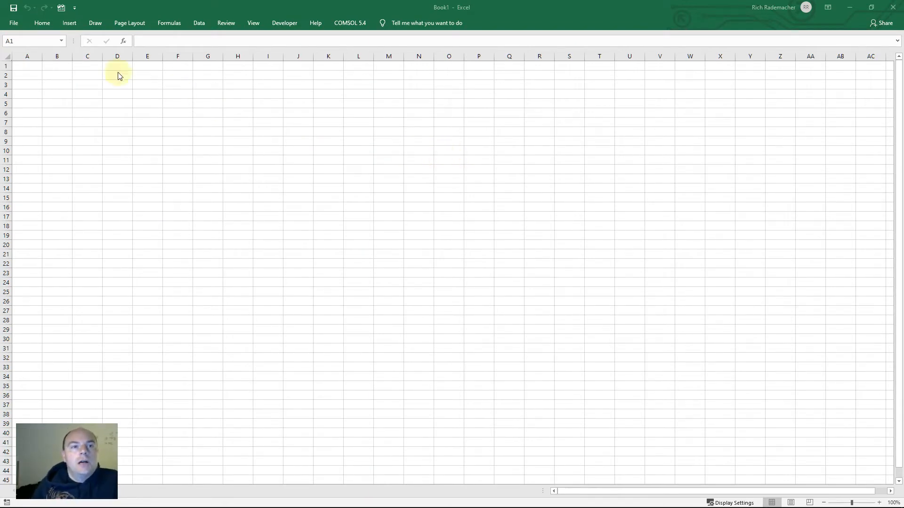
pyautogui.click(35, 66)
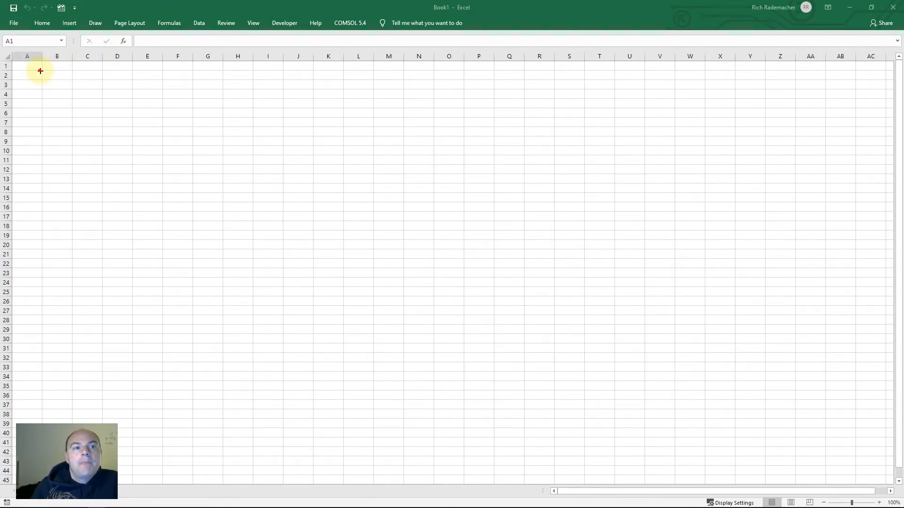
pyautogui.click(201, 22)
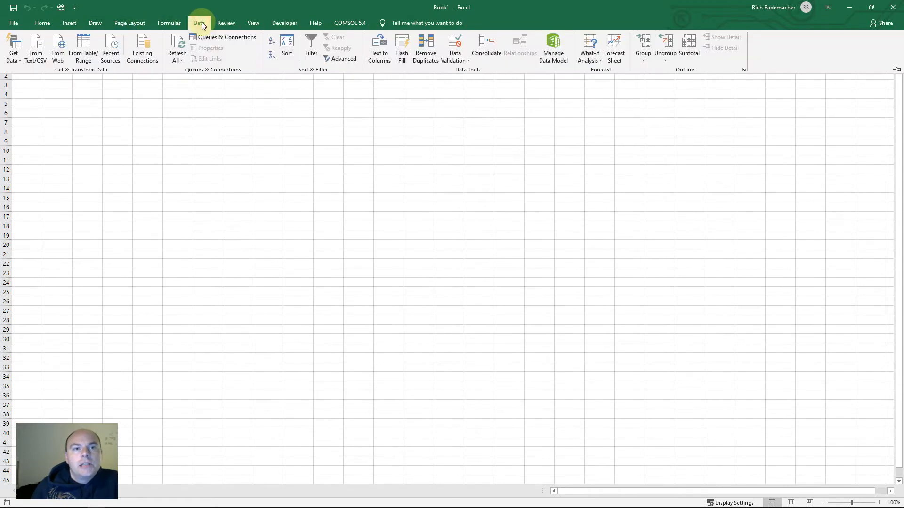
pyautogui.click(18, 62)
pyautogui.moveTo(22, 100)
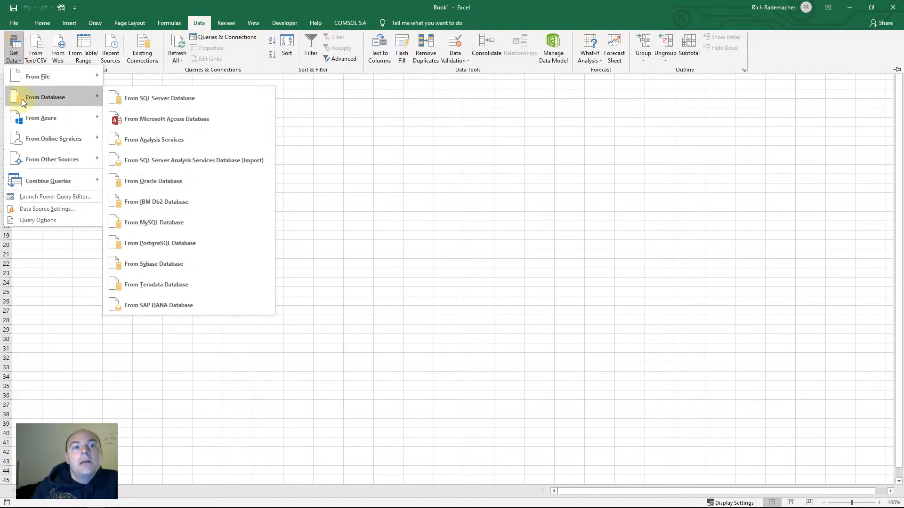
pyautogui.click(175, 120)
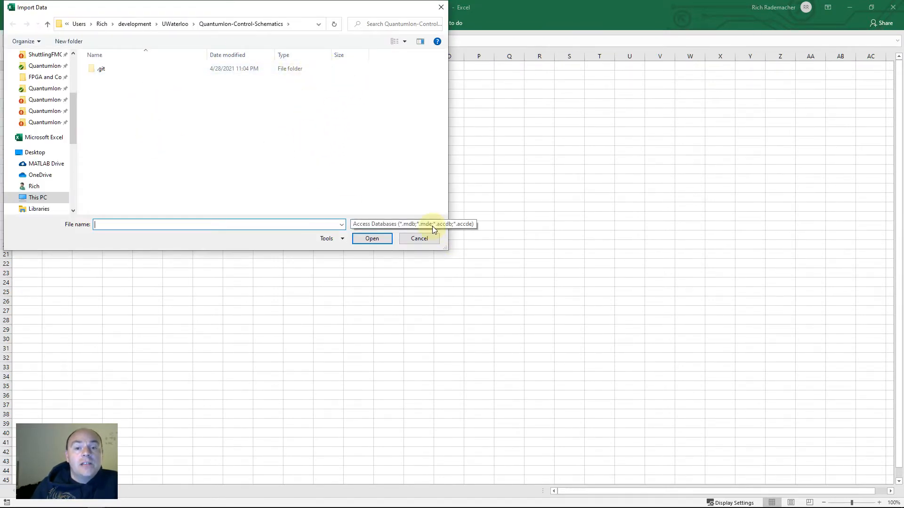
# - Show all file types, import QI Control Schematics.eapx, and open the imported binary as an Access database
pyautogui.click(412, 225)
pyautogui.click(409, 241)
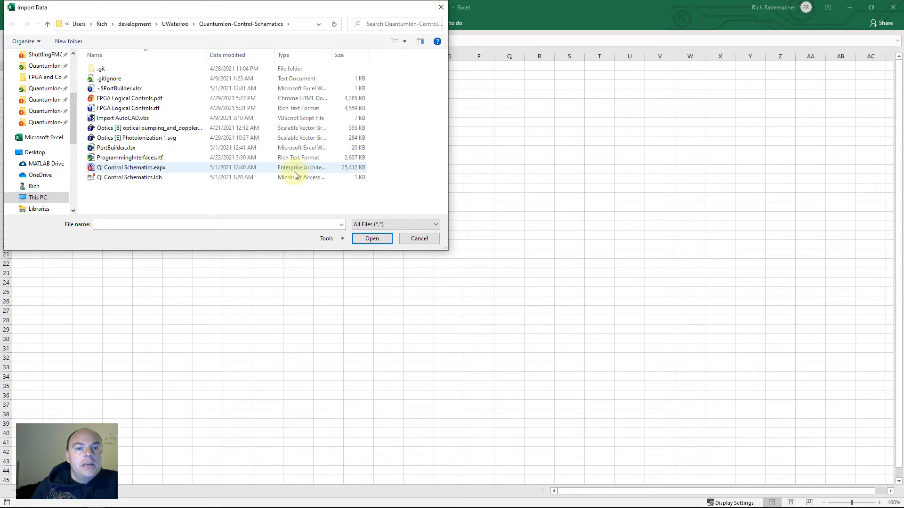
pyautogui.click(156, 168)
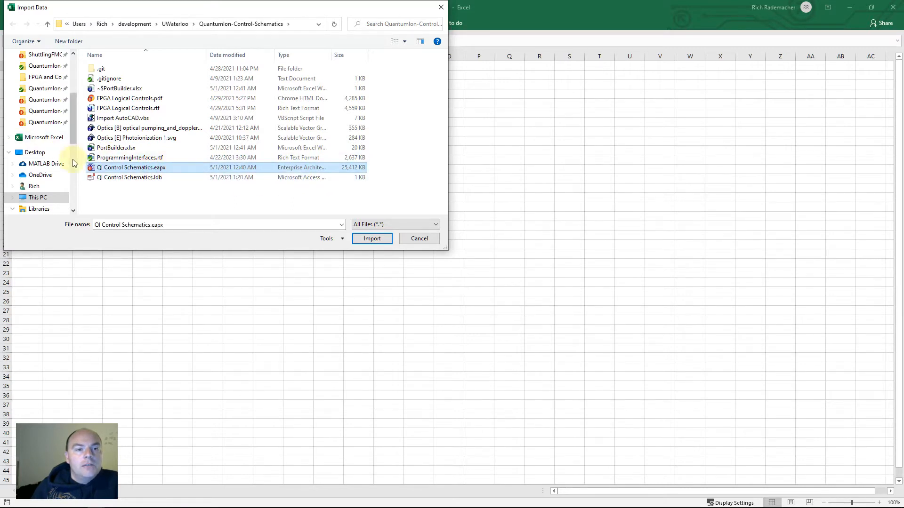
pyautogui.click(371, 238)
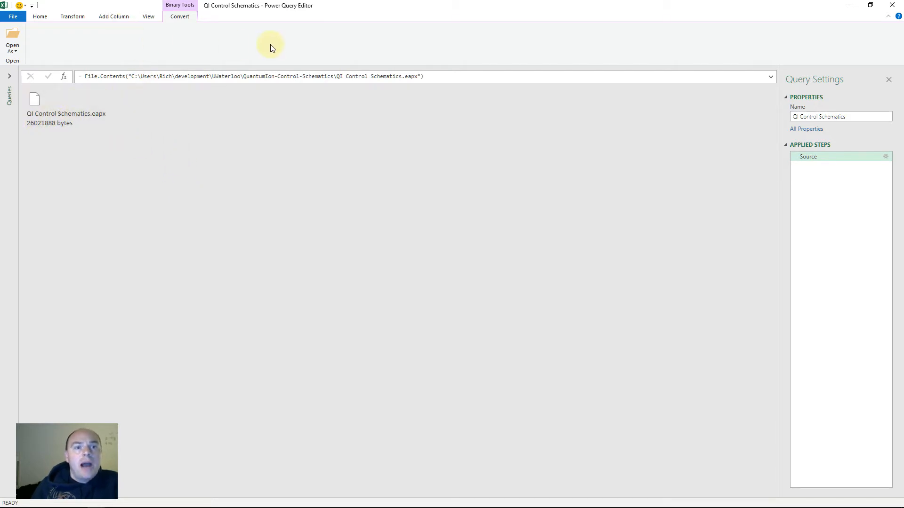
pyautogui.rightClick(45, 107)
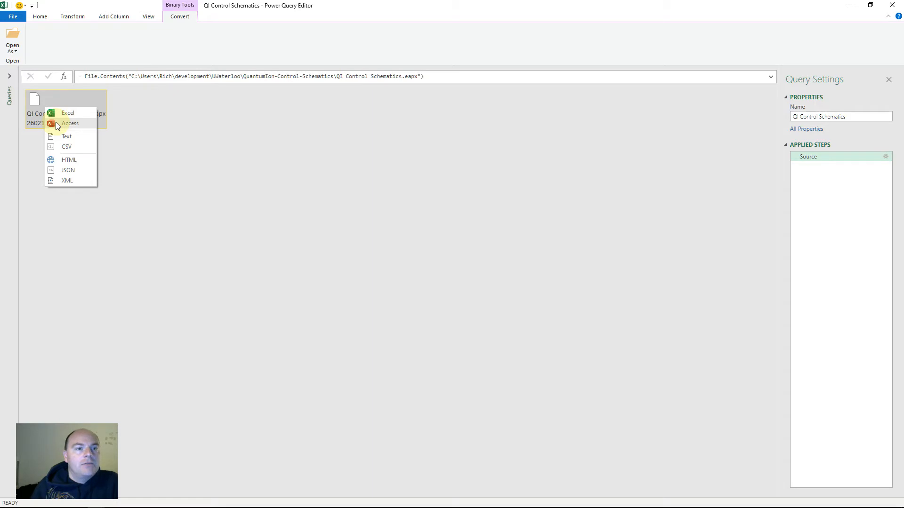
pyautogui.click(55, 124)
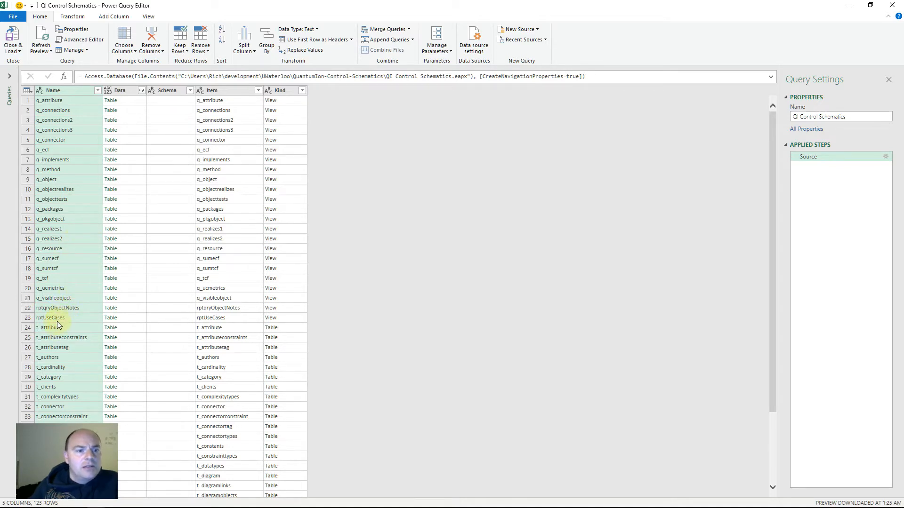
# - Find t_object in the Name column of the database's table list and drill down into that cell
pyautogui.scroll(-3, 71, 298)
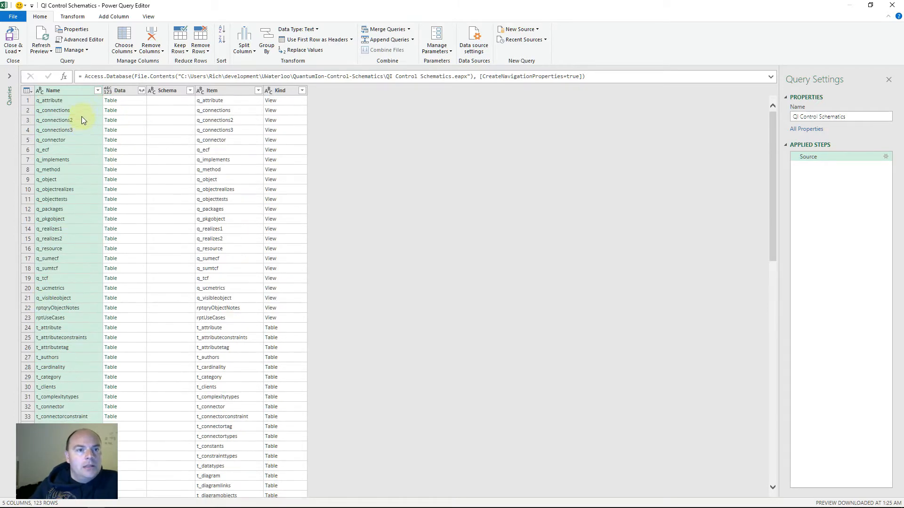
pyautogui.scroll(-15, 78, 141)
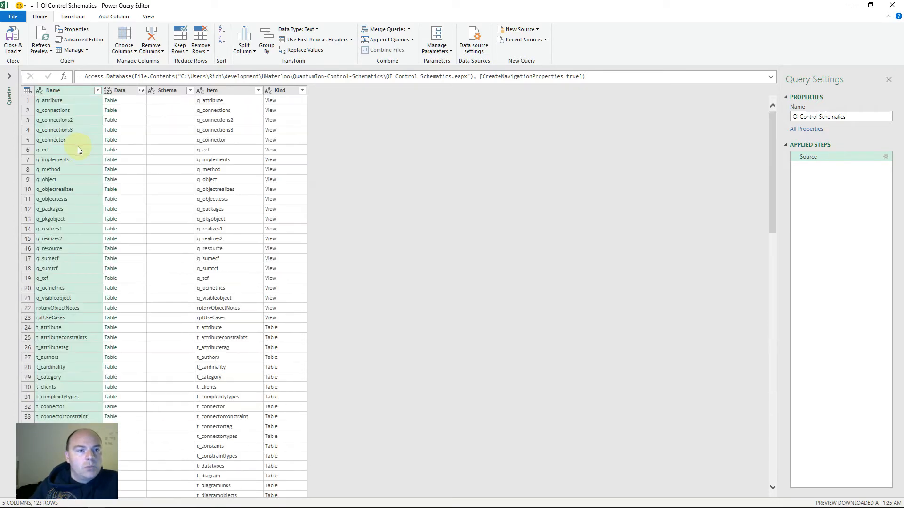
pyautogui.scroll(-17, 79, 146)
pyautogui.scroll(-5, 78, 145)
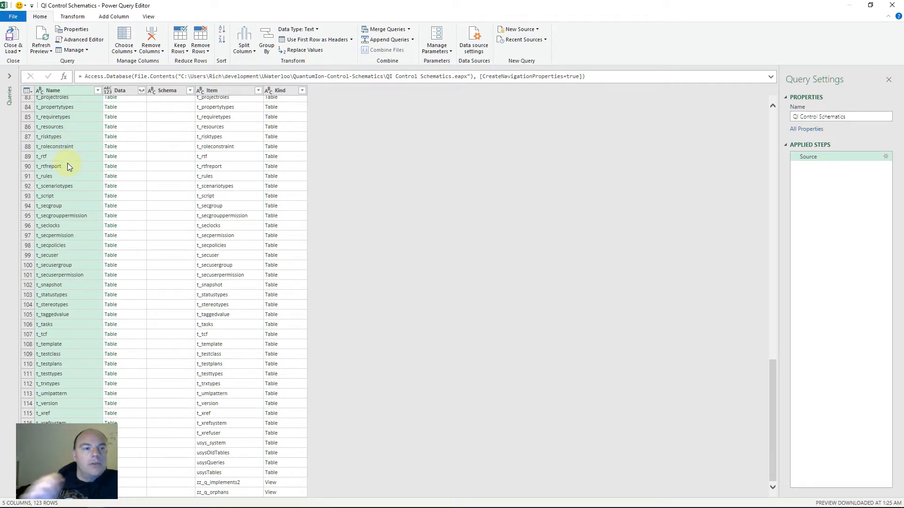
pyautogui.scroll(7, 42, 160)
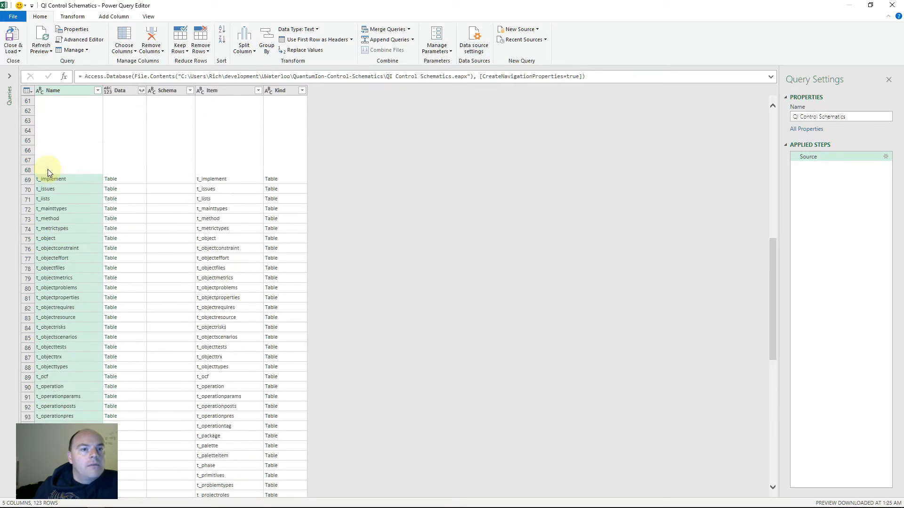
pyautogui.scroll(7, 48, 170)
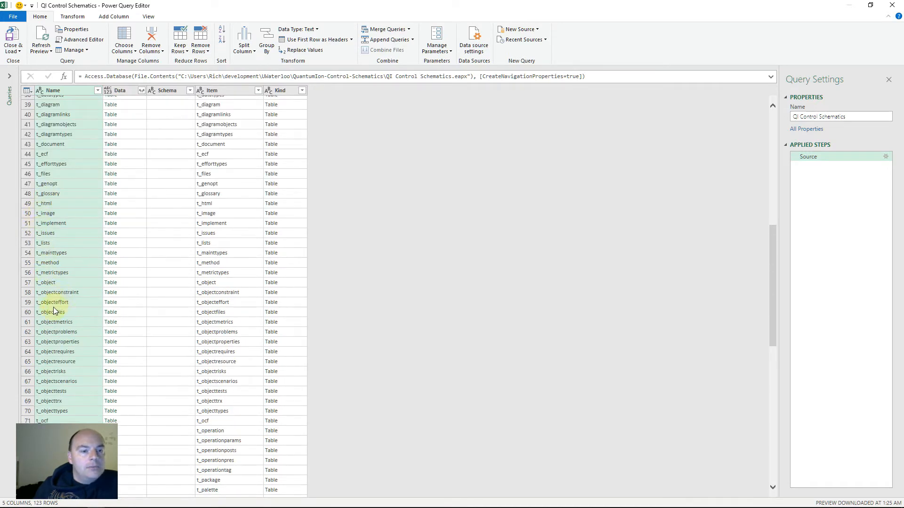
pyautogui.click(50, 275)
pyautogui.click(50, 283)
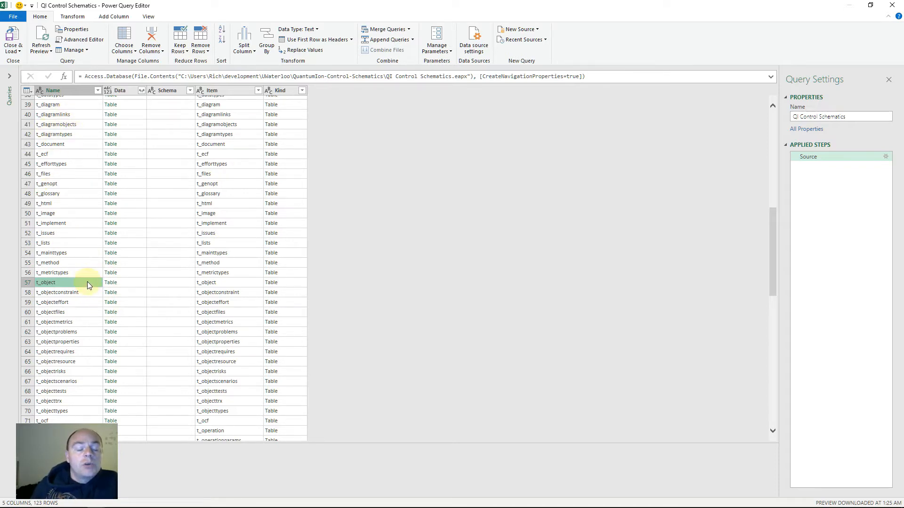
pyautogui.rightClick(60, 283)
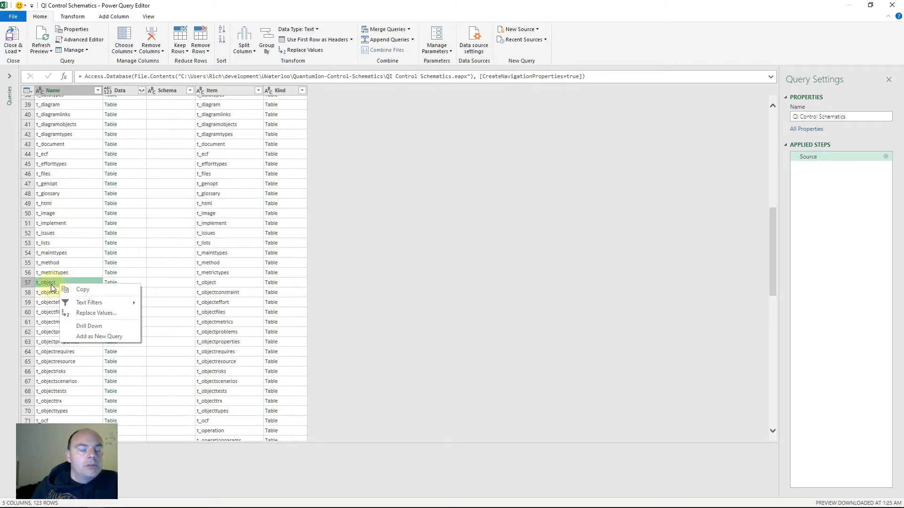
pyautogui.click(82, 326)
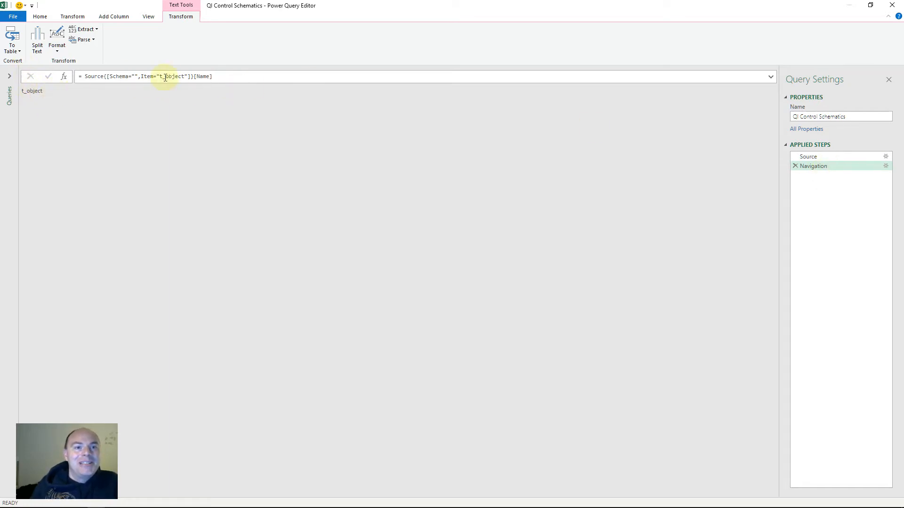
# - Edit the query's Navigation step so that it navigates to the t_object table
pyautogui.moveTo(194, 76); pyautogui.dragTo(213, 76)
pyautogui.click(336, 112)
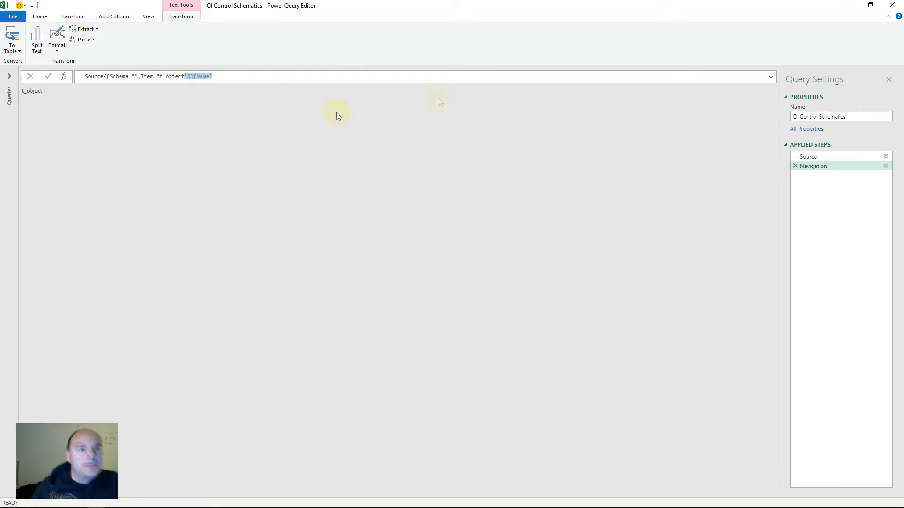
pyautogui.click(885, 167)
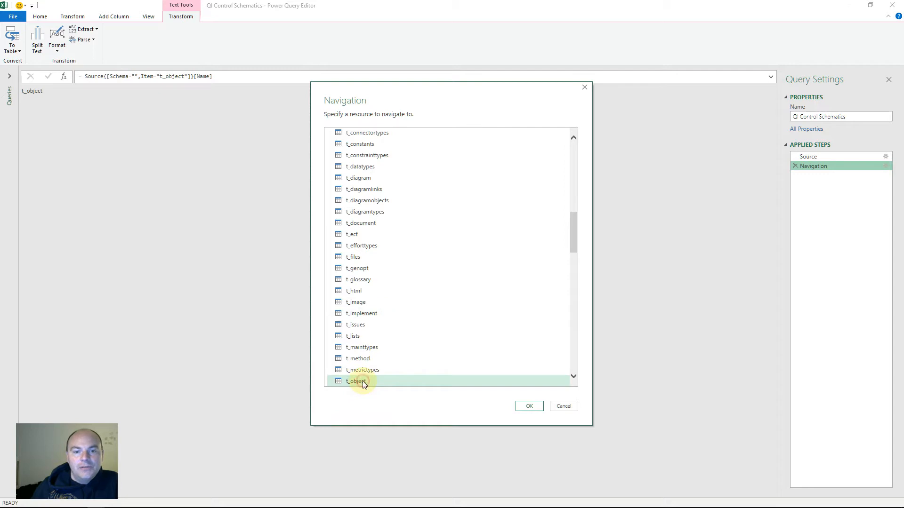
pyautogui.click(527, 408)
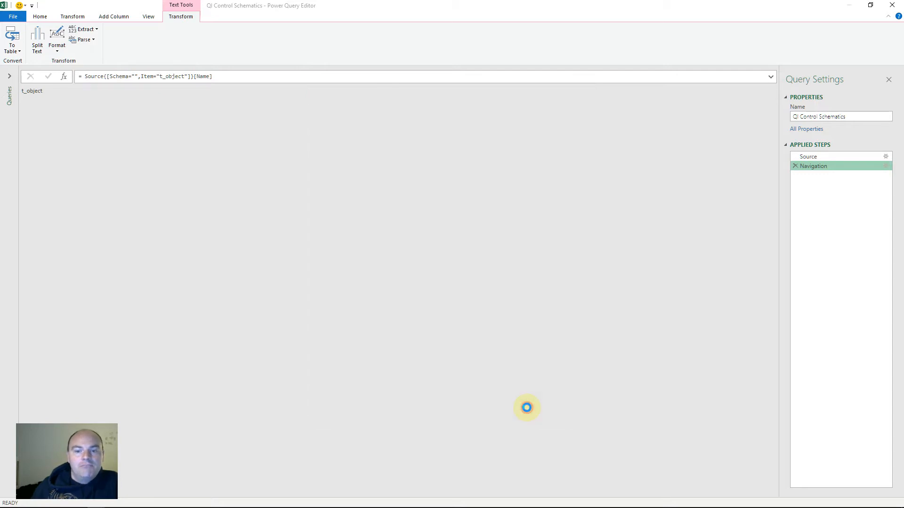
pyautogui.click(40, 17)
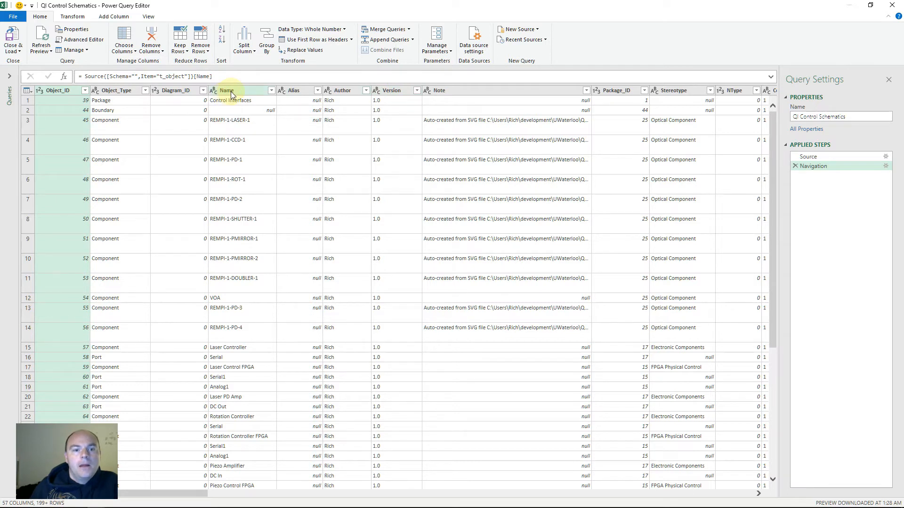
# - Filter the rows to those whose Name begins with "channels."
pyautogui.click(271, 90)
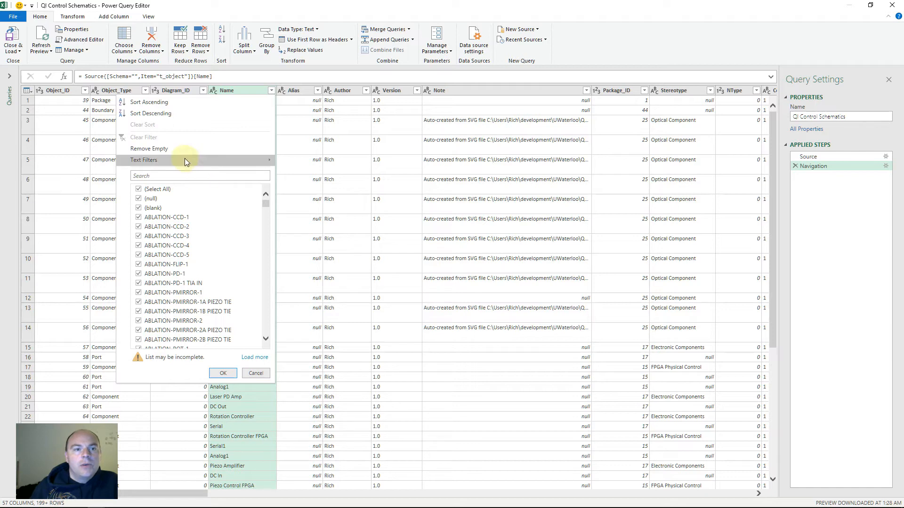
pyautogui.moveTo(167, 160)
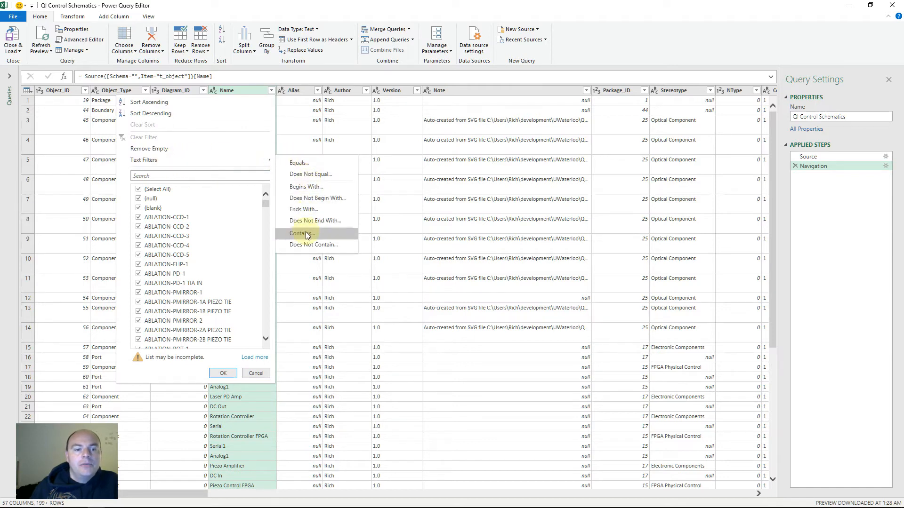
pyautogui.click(309, 187)
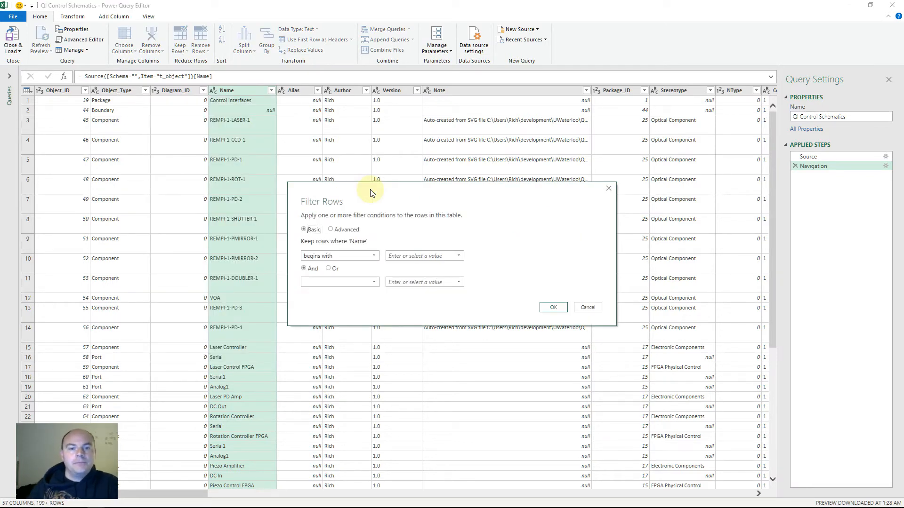
pyautogui.click(415, 257)
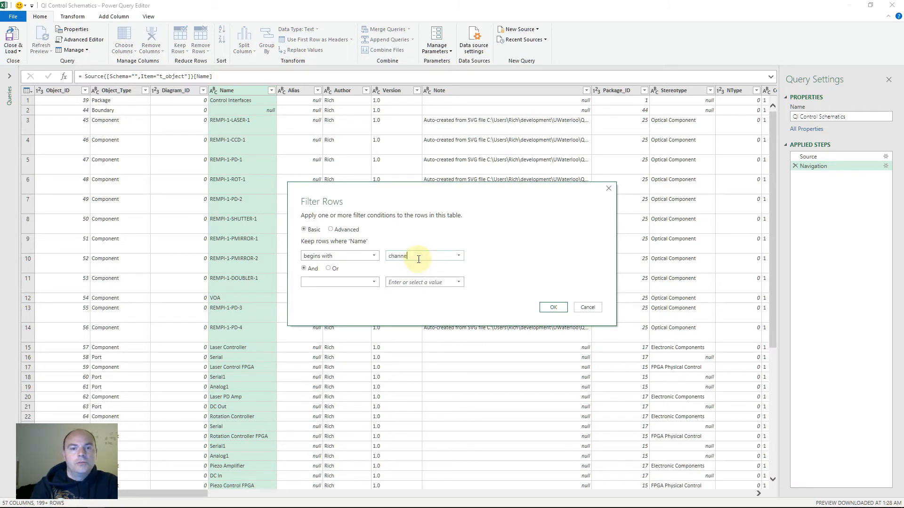
pyautogui.click(553, 307)
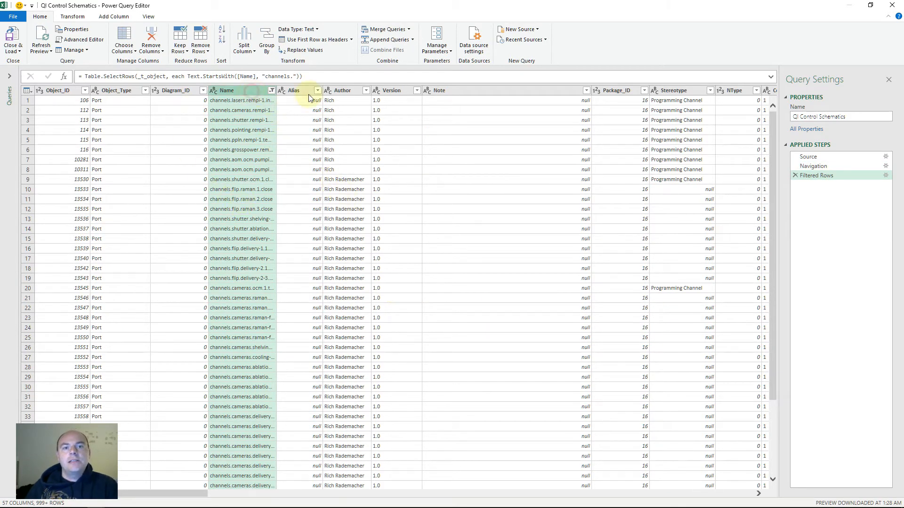
# - Remove all columns except Name and Stereotype
pyautogui.click(679, 89)
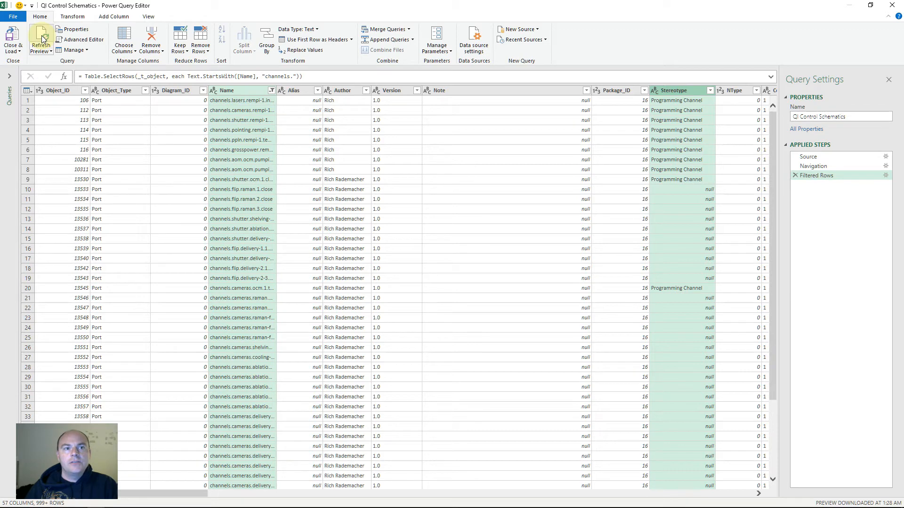
pyautogui.rightClick(225, 91)
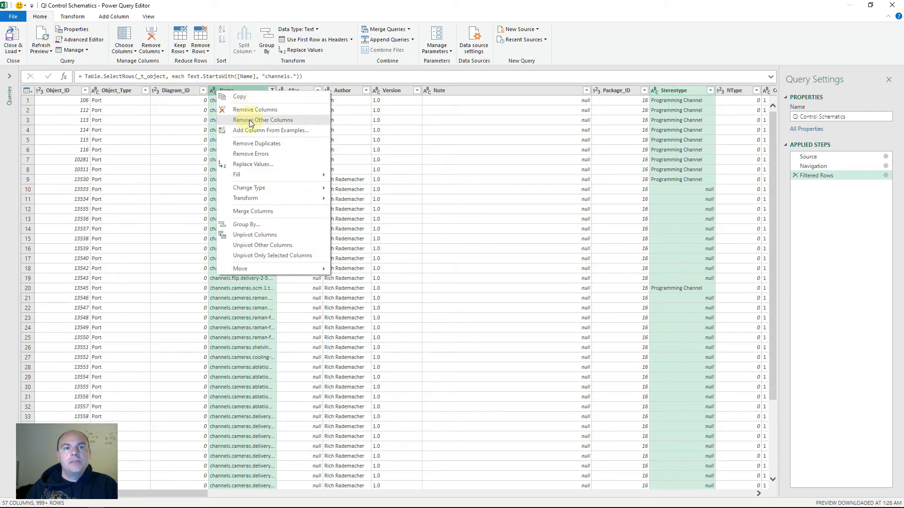
pyautogui.click(294, 114)
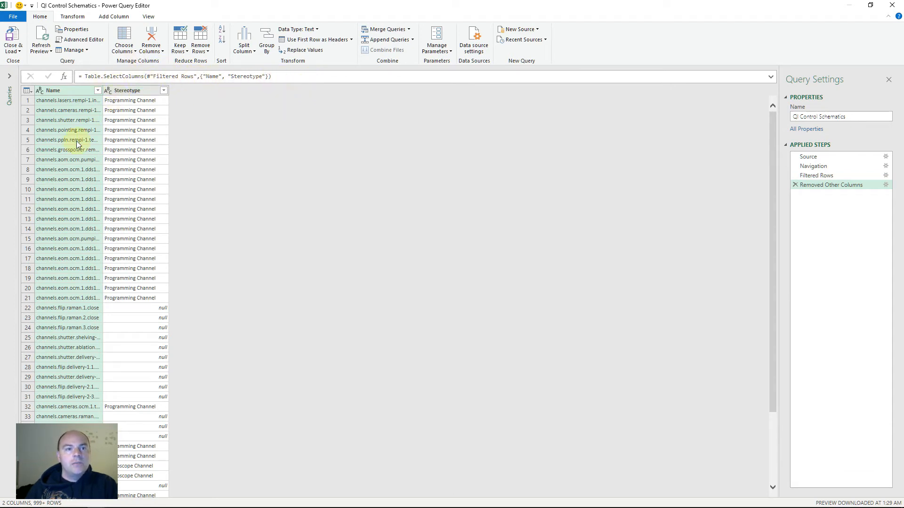
# - Add "Note" to the list of kept columns in the Table.SelectColumns formula and check the rows
pyautogui.click(266, 76)
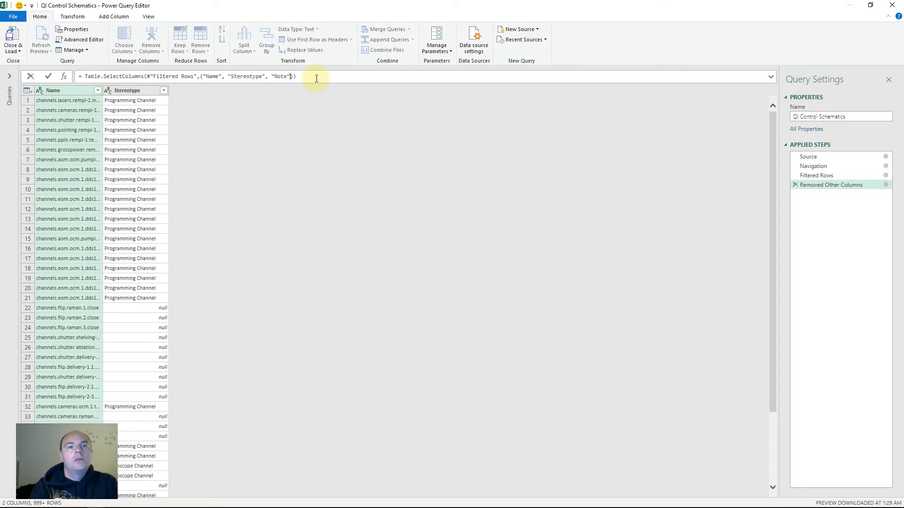
pyautogui.press('Return')
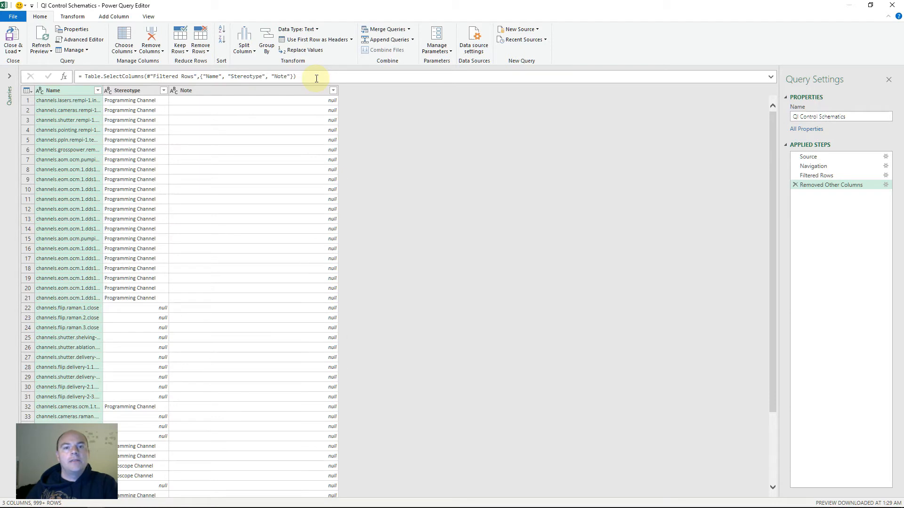
pyautogui.scroll(-3, 331, 229)
pyautogui.scroll(3, 330, 229)
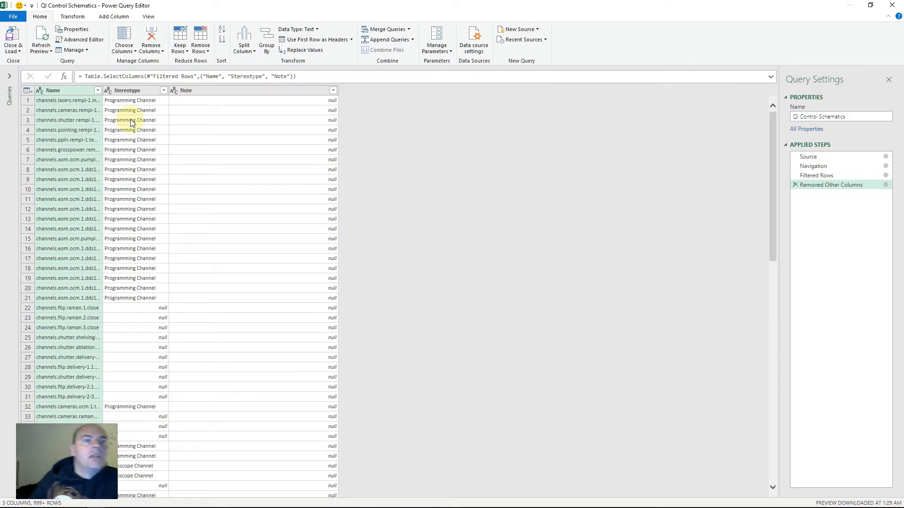
# - Widen the Name column and load the query results into the worksheet
pyautogui.moveTo(103, 90); pyautogui.dragTo(124, 90)
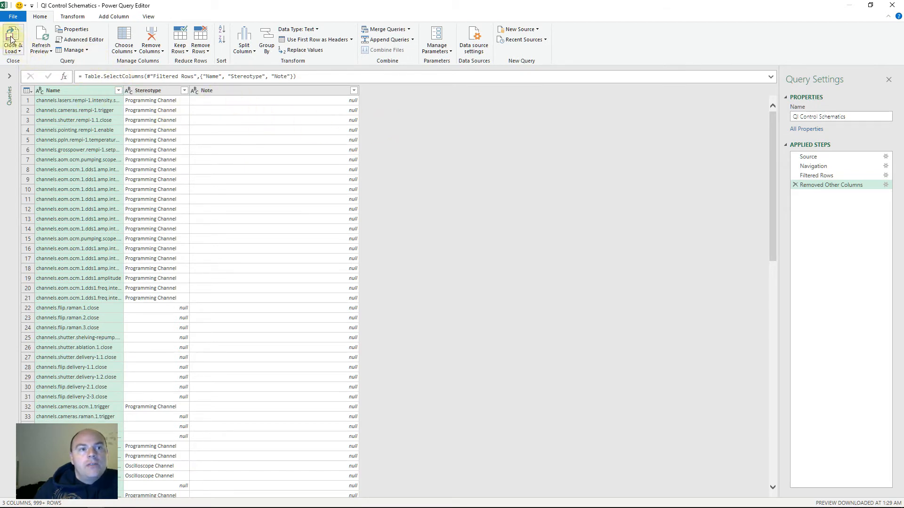
pyautogui.click(13, 37)
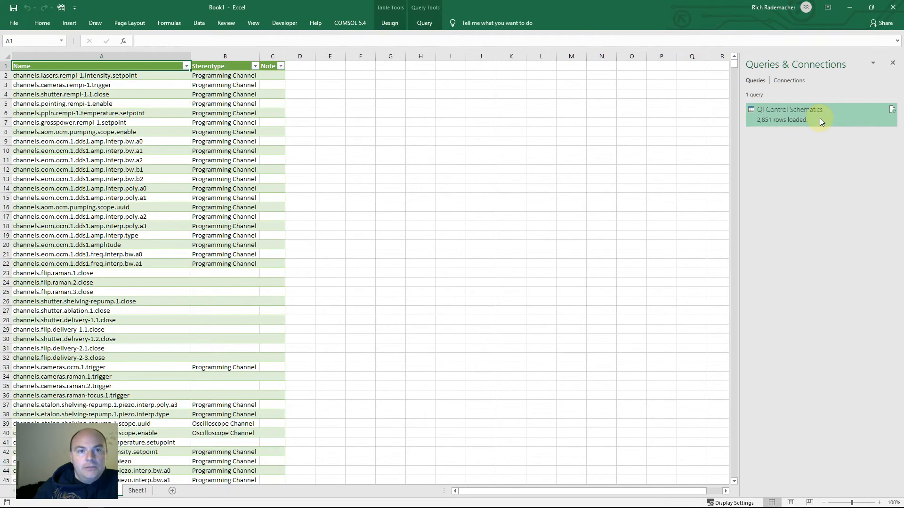
# - Preview the details of the loaded QI Control Schematics query, then close the preview and the list of queries
pyautogui.moveTo(820, 115)
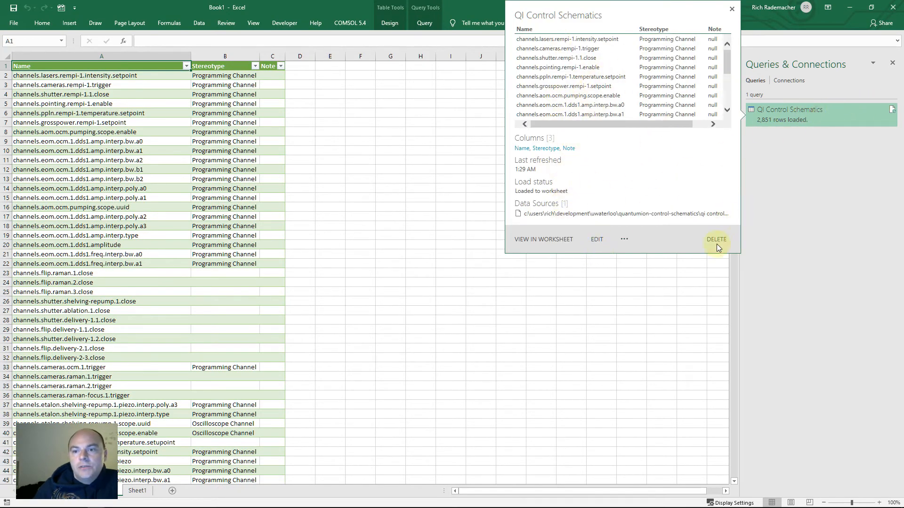
pyautogui.click(732, 9)
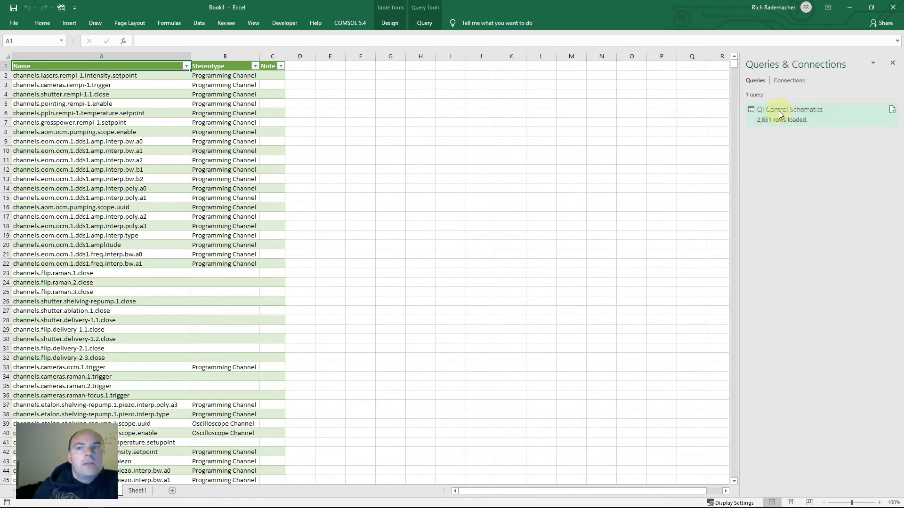
pyautogui.click(892, 63)
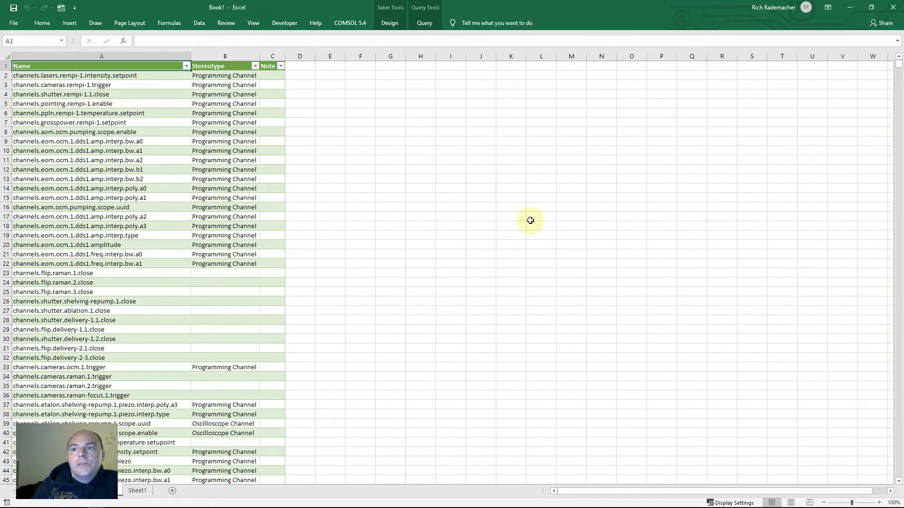
# - Look through the loaded channel rows and check where the workbook's data can be refreshed
pyautogui.click(203, 159)
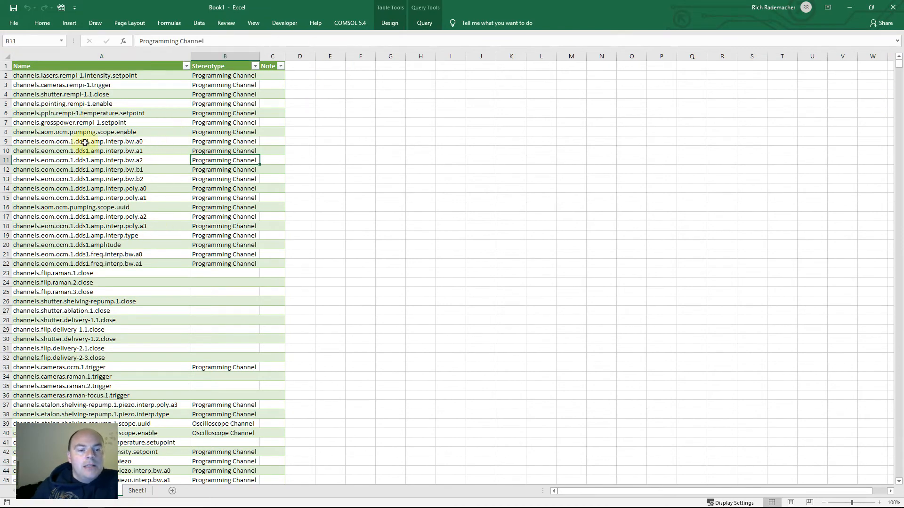
pyautogui.scroll(-7, 106, 155)
pyautogui.scroll(7, 106, 160)
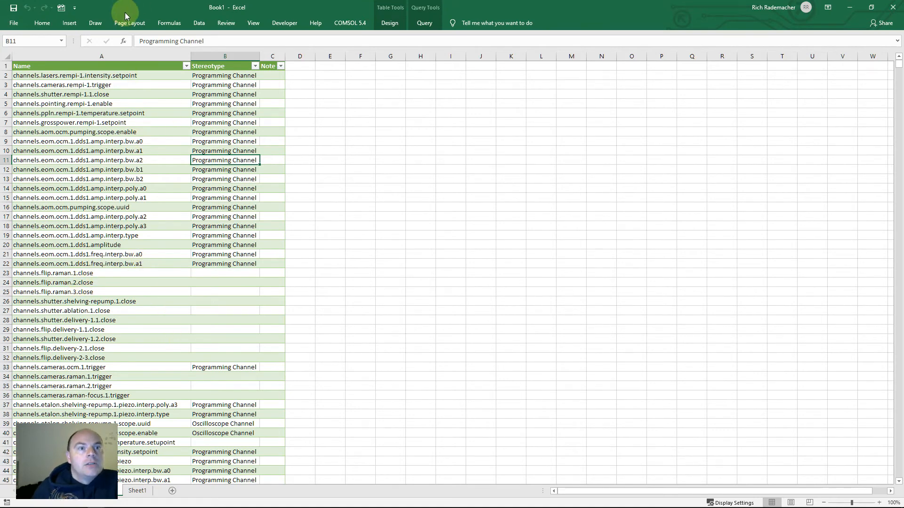
pyautogui.click(205, 25)
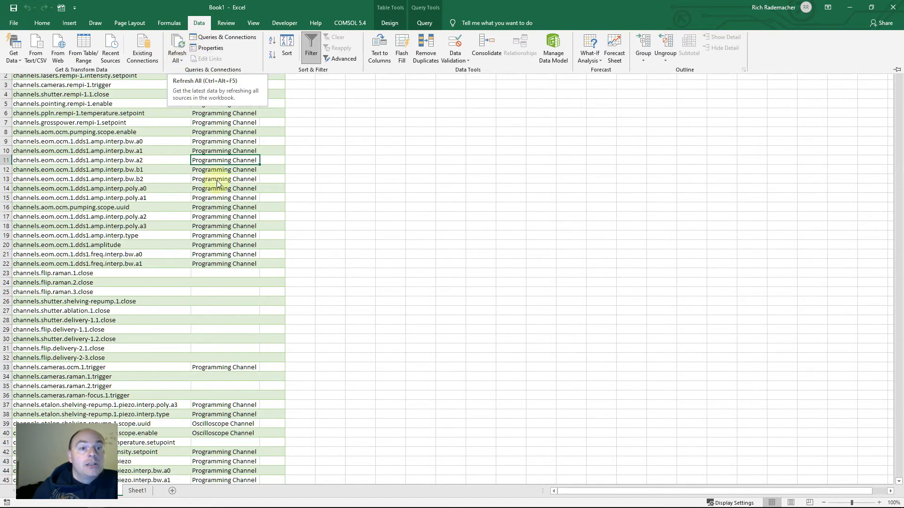
pyautogui.click(209, 274)
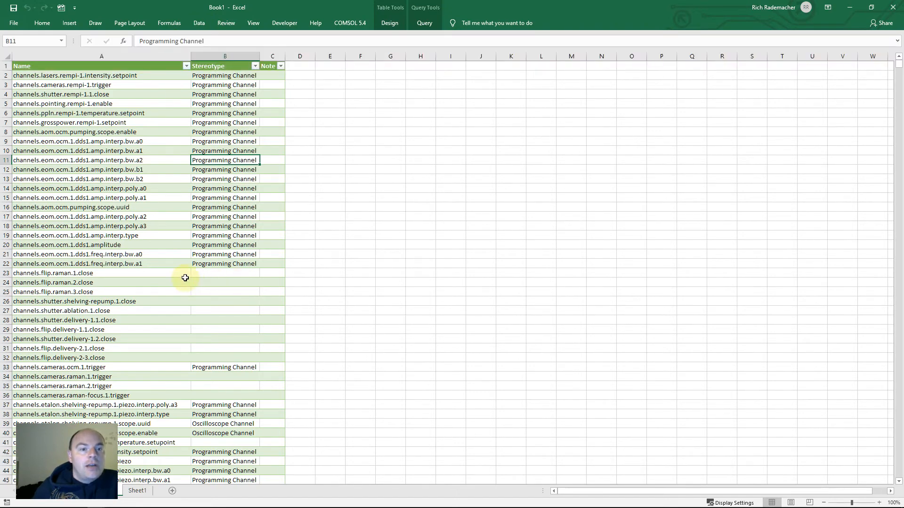
# - Take the flip raman channel name from cell A23 and search for it in the Enterprise Architect project with the Extended search
pyautogui.click(145, 277)
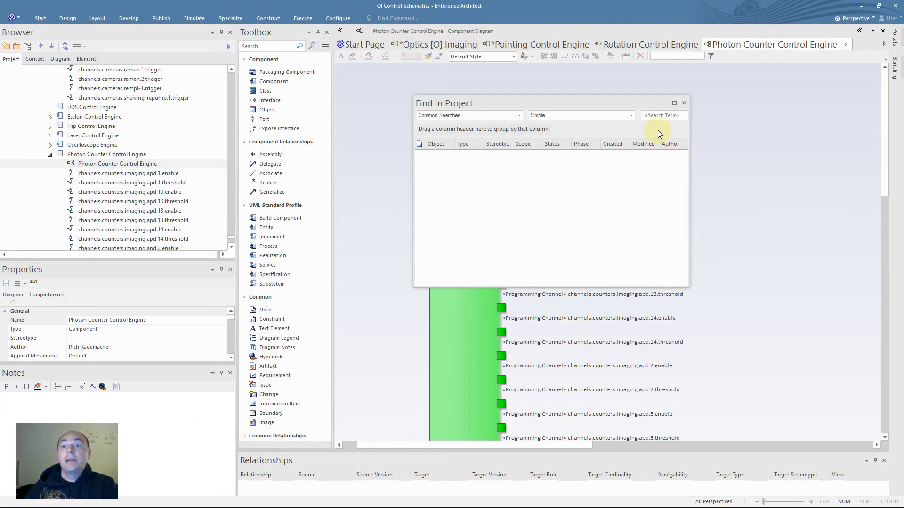
pyautogui.click(652, 116)
pyautogui.hotkey('ctrl', 'v')
pyautogui.press('Return')
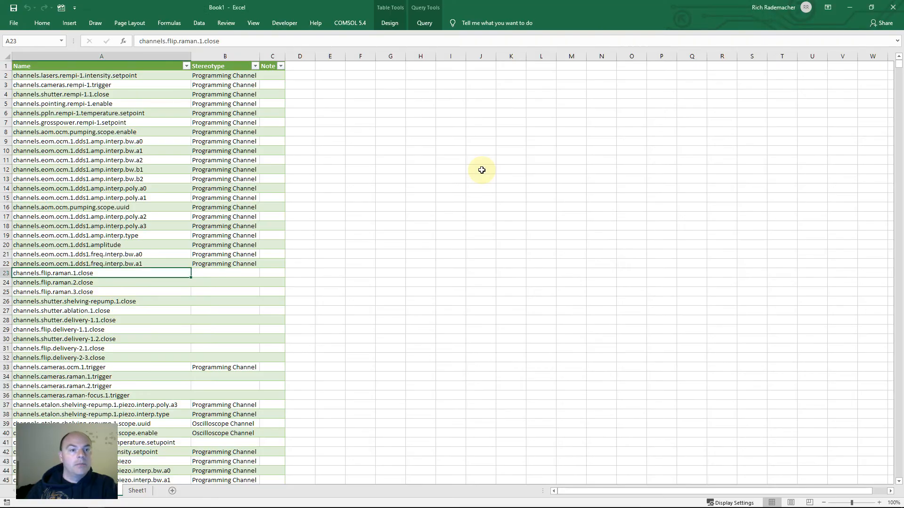
pyautogui.hotkey('alt', 'Tab')
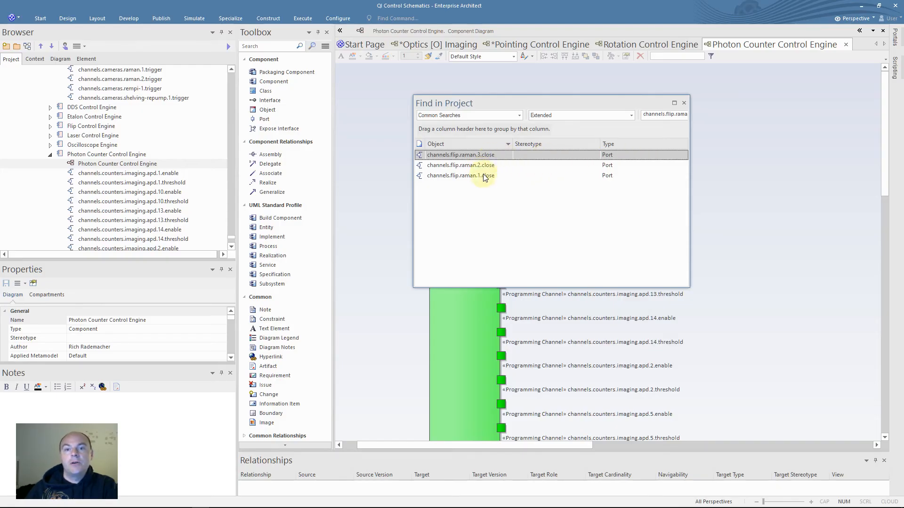
# - Set the stereotype of the port channels.flip.raman.1.close to Programming Channel
pyautogui.click(484, 177)
pyautogui.doubleClick(484, 177)
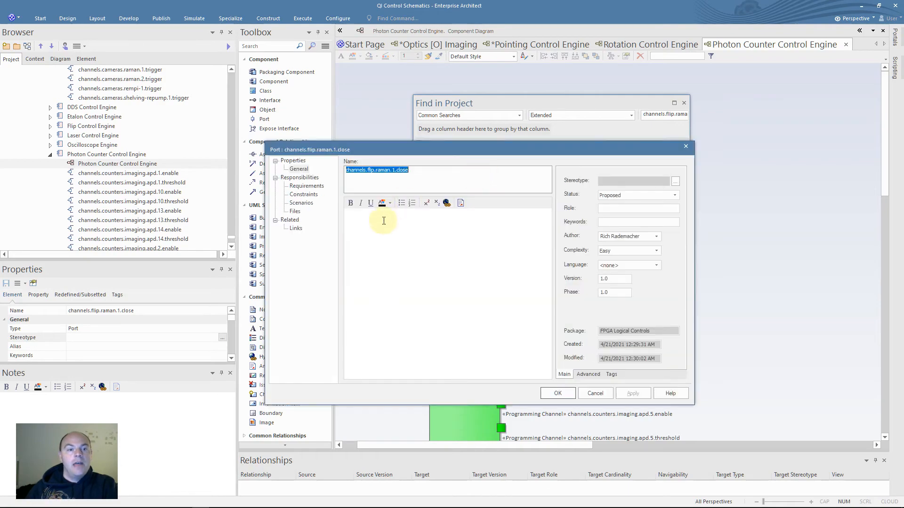
pyautogui.press('Escape')
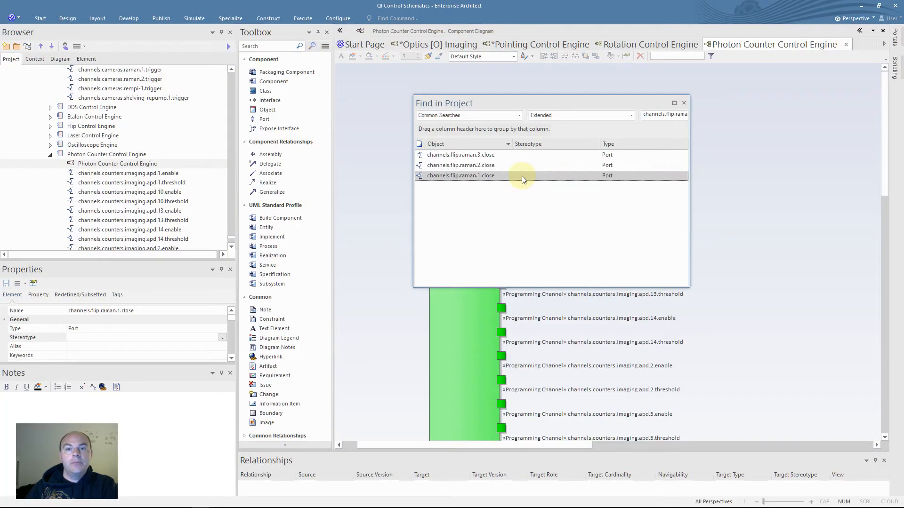
pyautogui.click(218, 329)
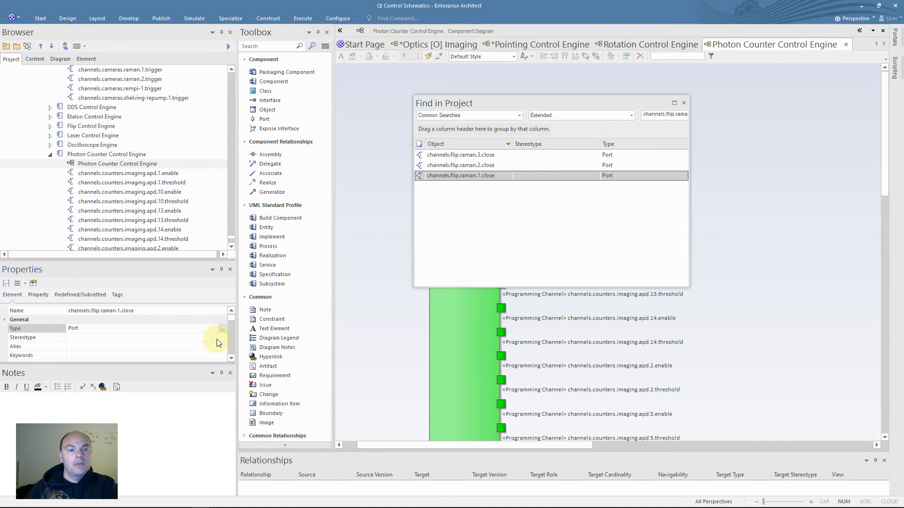
pyautogui.click(217, 338)
pyautogui.click(222, 337)
pyautogui.click(375, 253)
pyautogui.click(433, 324)
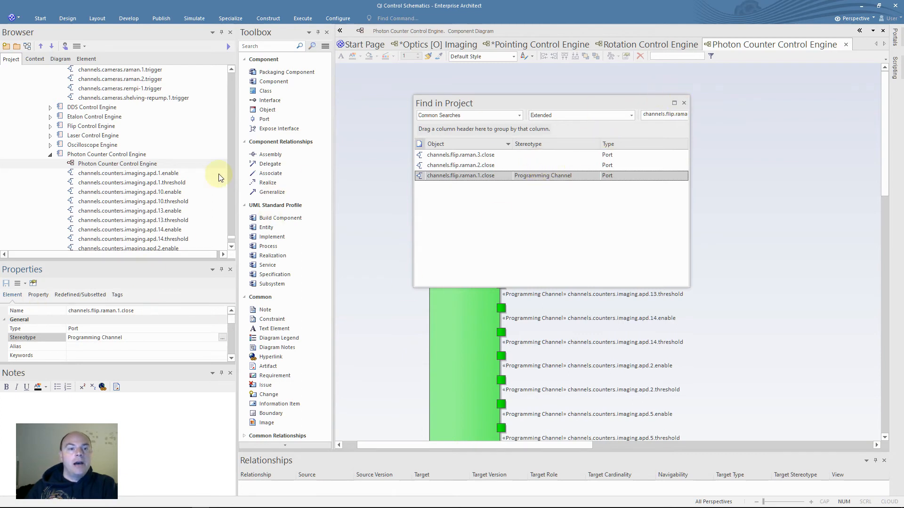
# - Close the project search and save all the modified diagrams
pyautogui.click(684, 101)
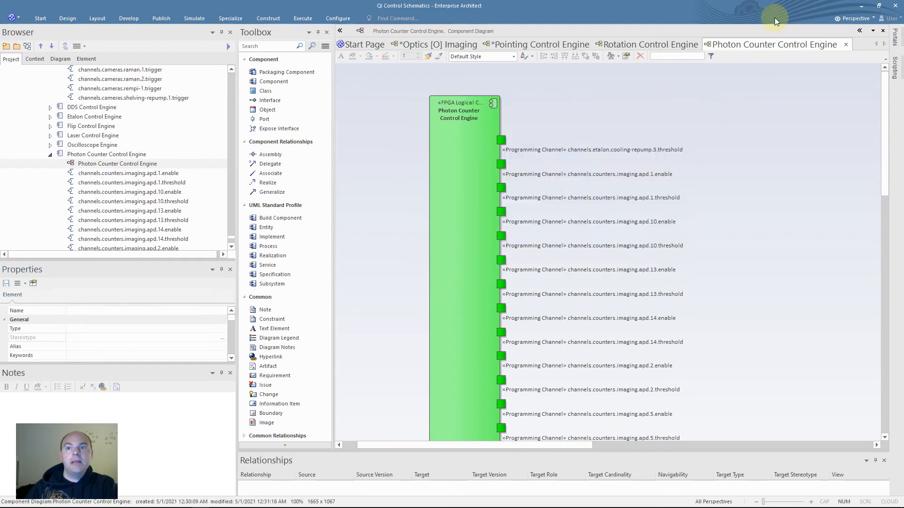
pyautogui.rightClick(721, 46)
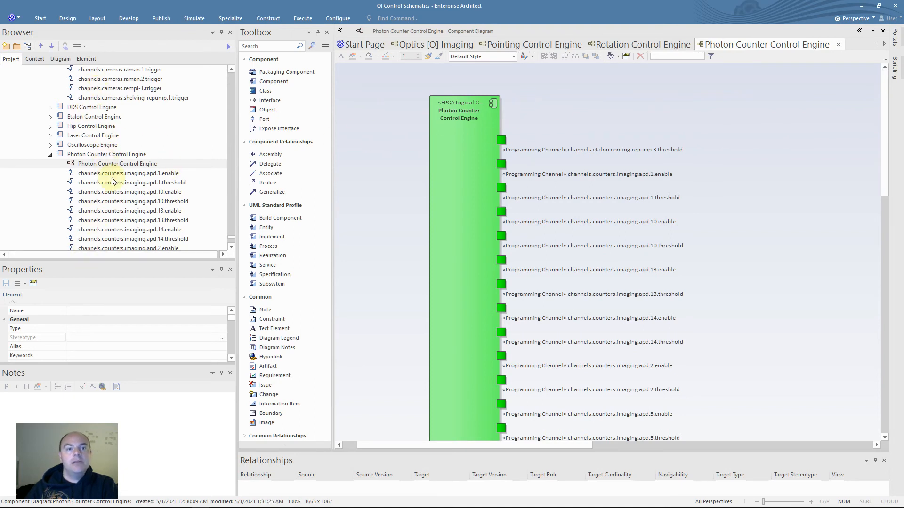
pyautogui.click(369, 161)
pyautogui.press('alt')
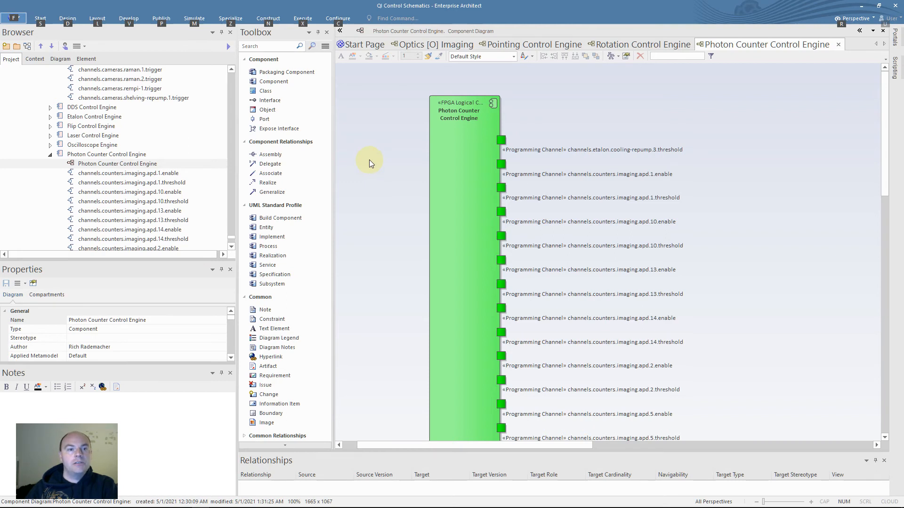
# - Switch back to the Excel workbook and refresh all its data to update the stereotype in cell B23
pyautogui.hotkey('alt', 'Tab')
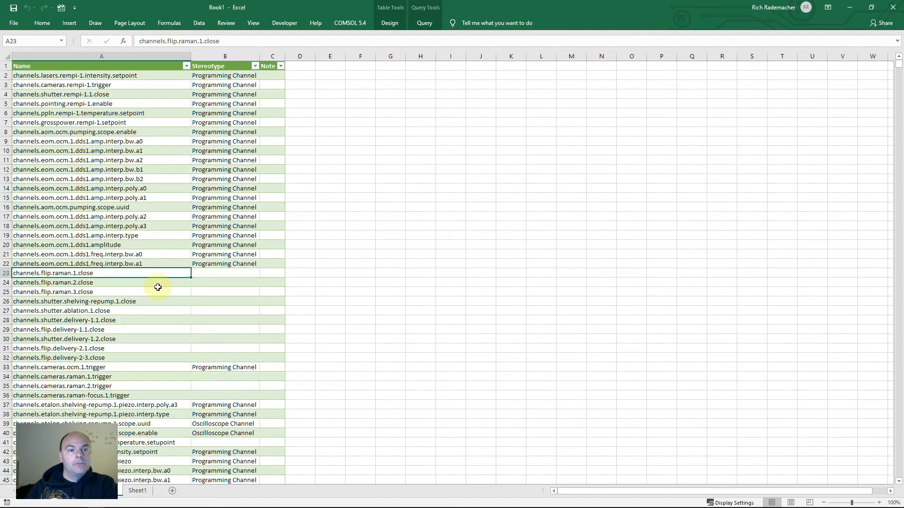
pyautogui.moveTo(217, 276); pyautogui.dragTo(219, 303)
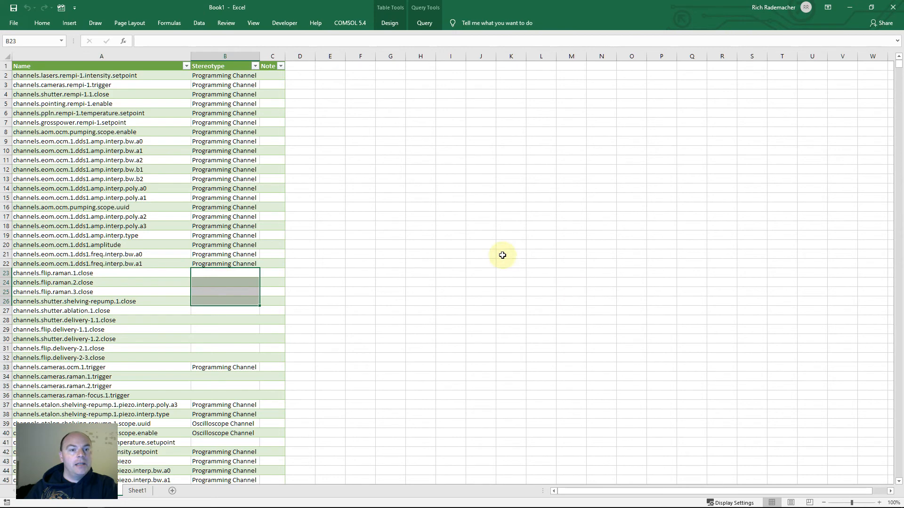
pyautogui.click(236, 273)
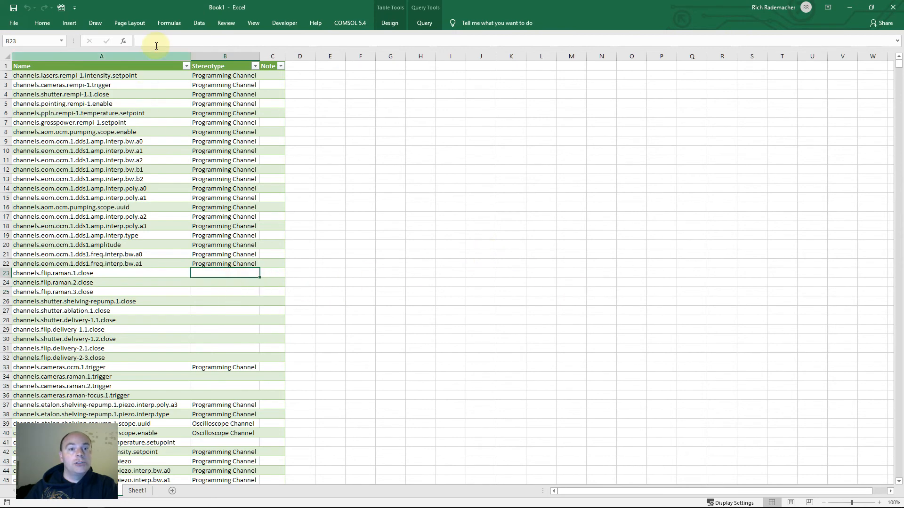
pyautogui.click(200, 25)
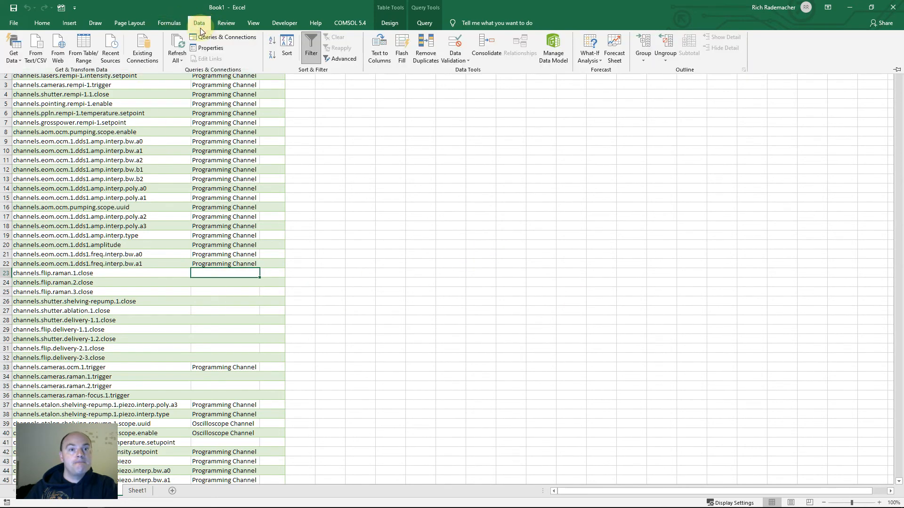
pyautogui.click(178, 42)
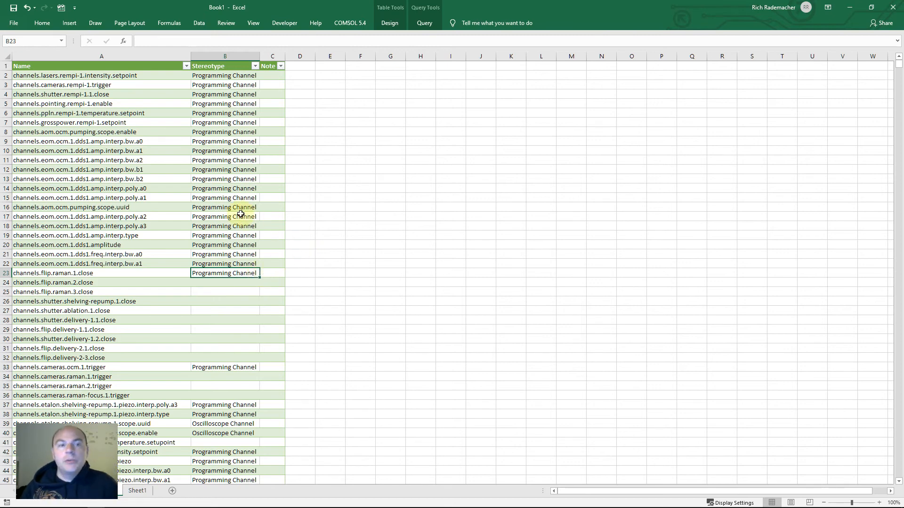
# - Look through the refreshed channel table down to its last row and back up
pyautogui.click(186, 123)
pyautogui.scroll(-20, 186, 118)
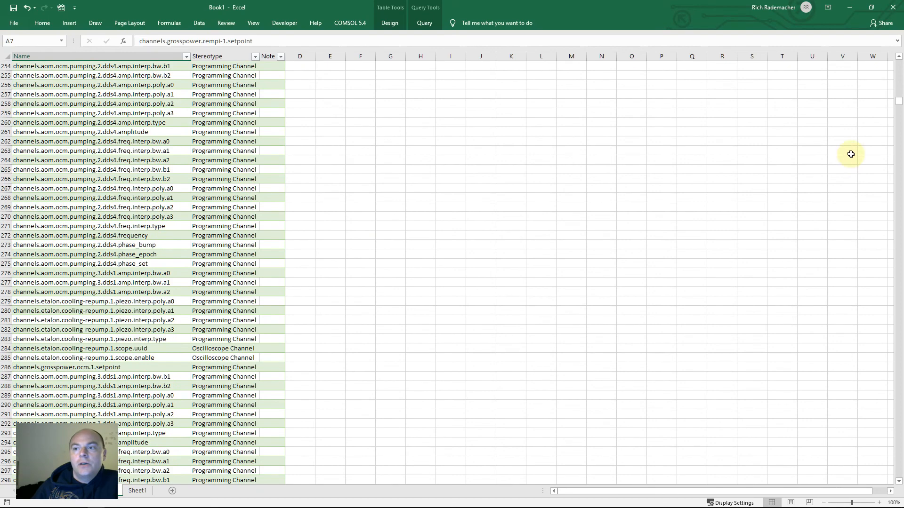
pyautogui.moveTo(898, 106); pyautogui.dragTo(870, 482)
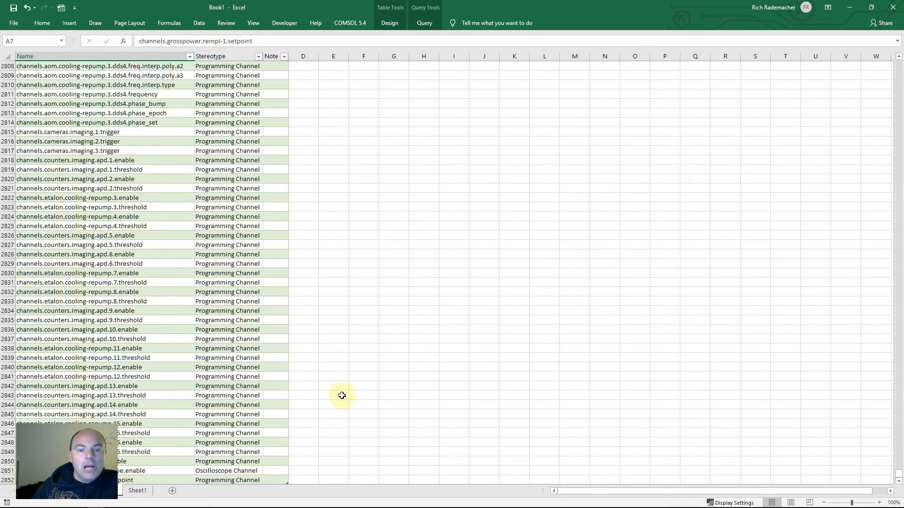
pyautogui.scroll(4, 154, 144)
pyautogui.scroll(20, 154, 144)
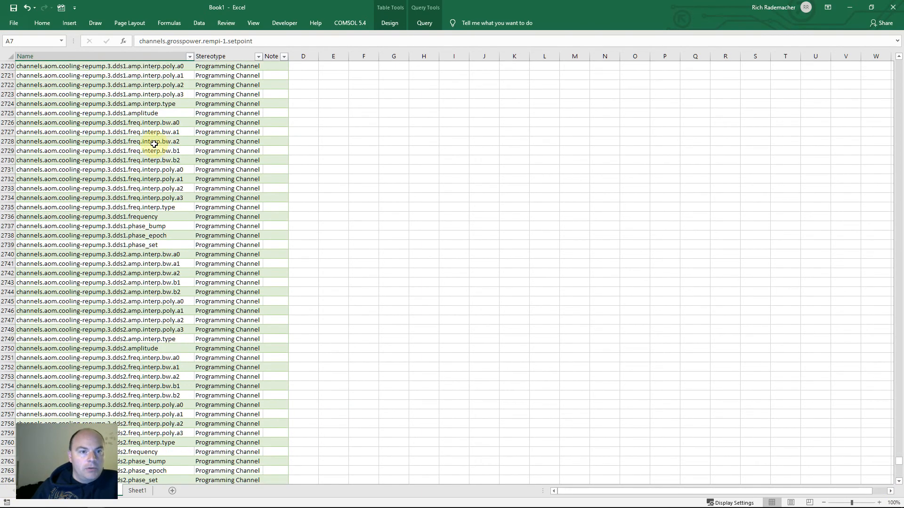
pyautogui.scroll(20, 168, 147)
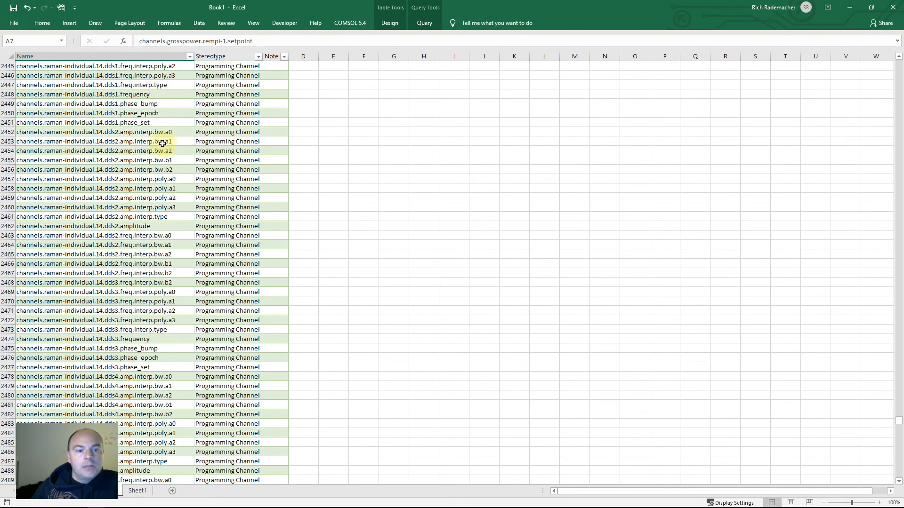